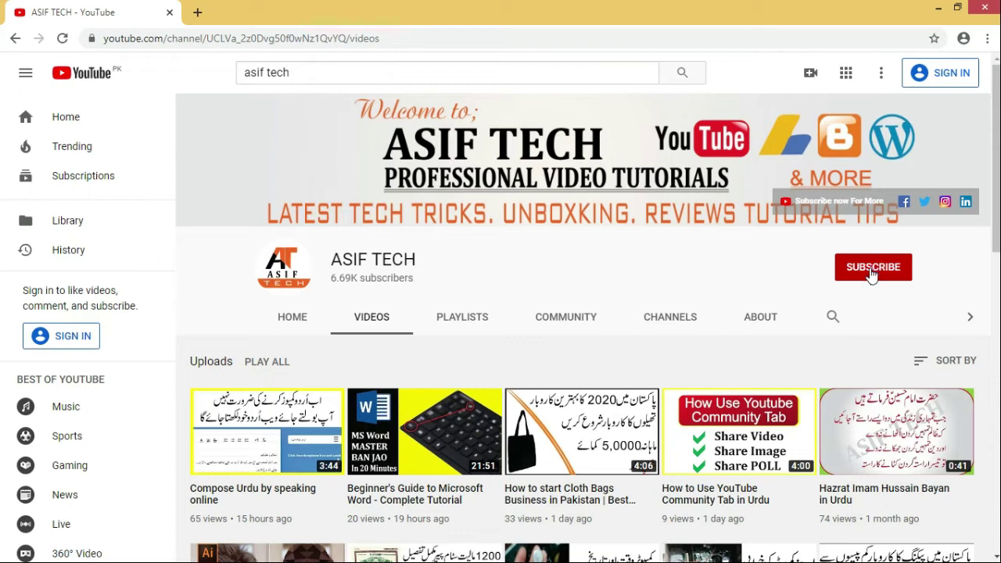
# Search for "dictation io" in a new browser tab, open the Dictation.io site and launch its voice notepad.
pyautogui.click(198, 12)
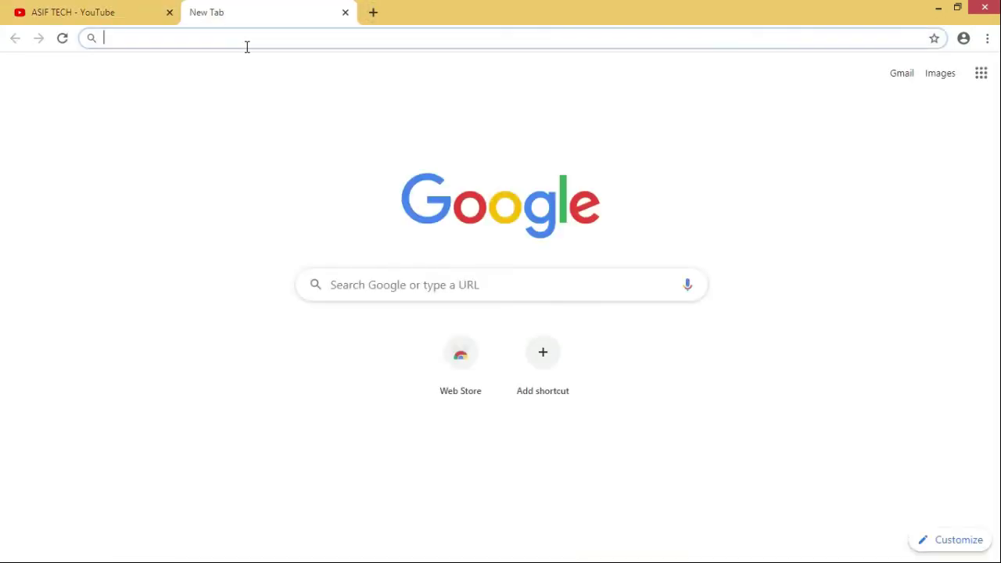
pyautogui.write('dictation io')
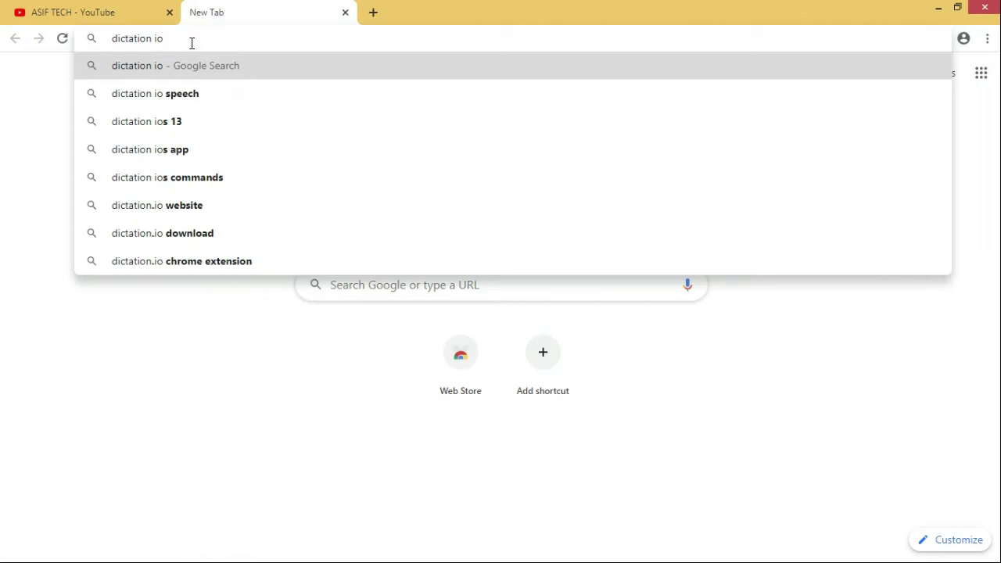
pyautogui.press('Return')
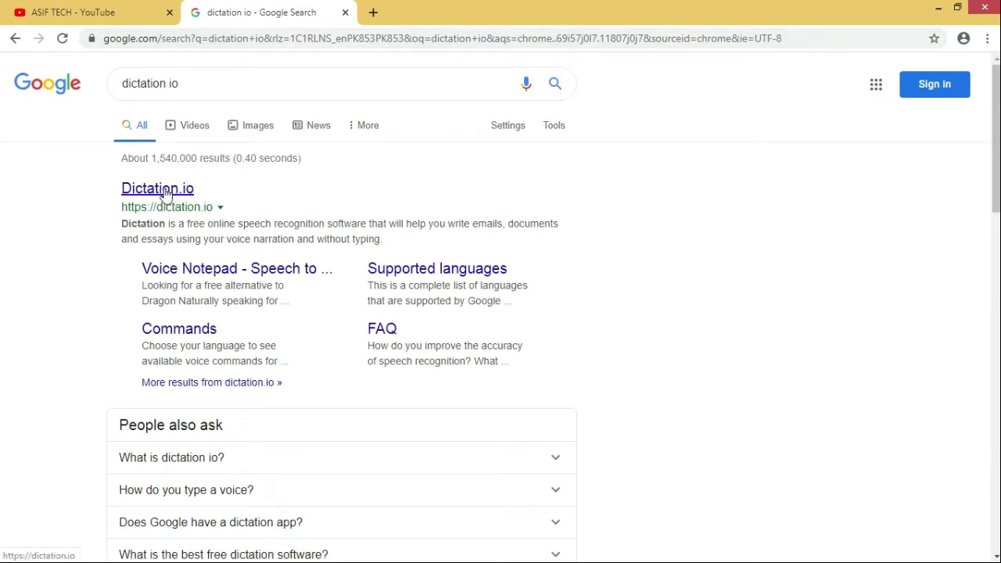
pyautogui.click(165, 194)
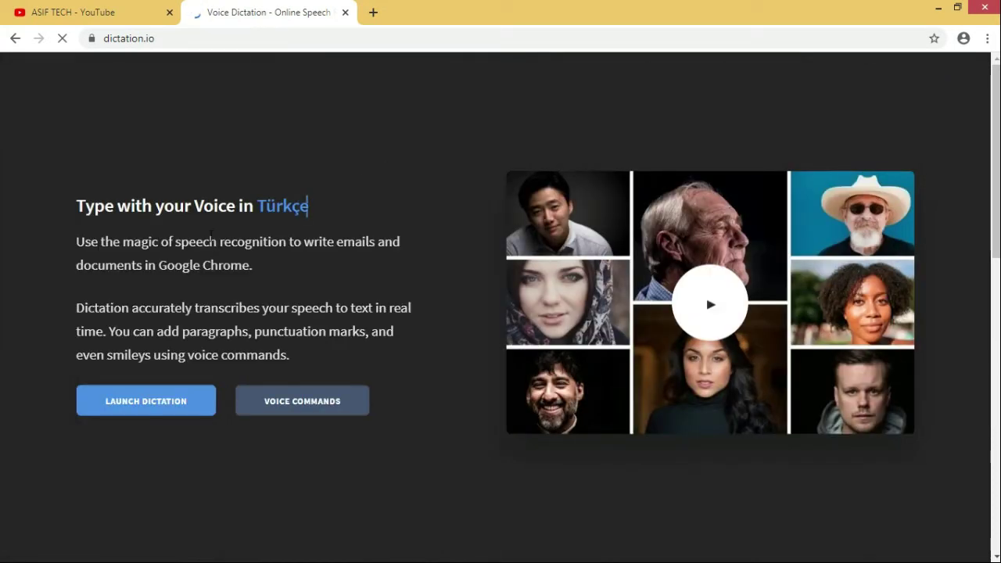
pyautogui.click(146, 408)
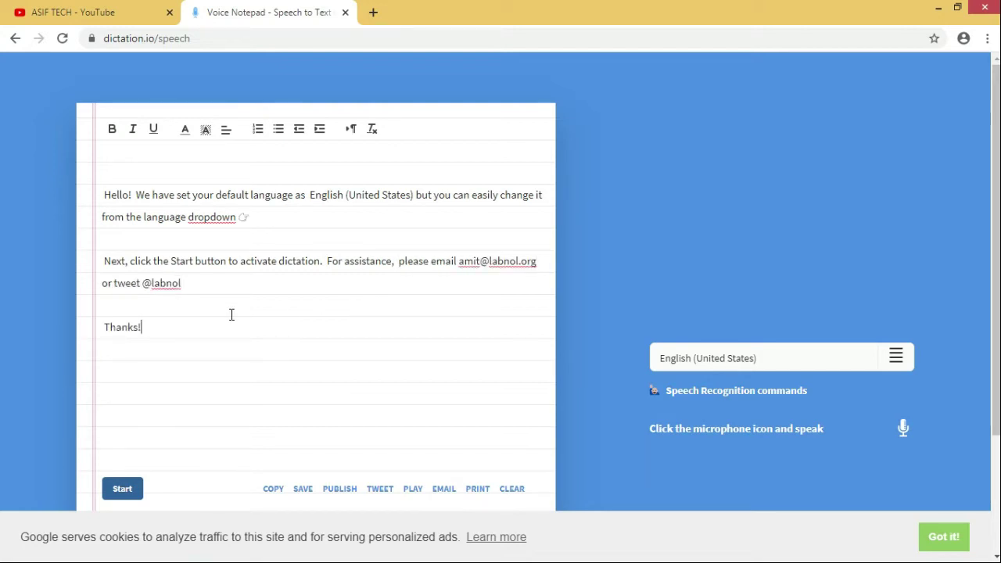
# Delete all of the default welcome text from the voice notepad.
pyautogui.moveTo(150, 313); pyautogui.dragTo(74, 197)
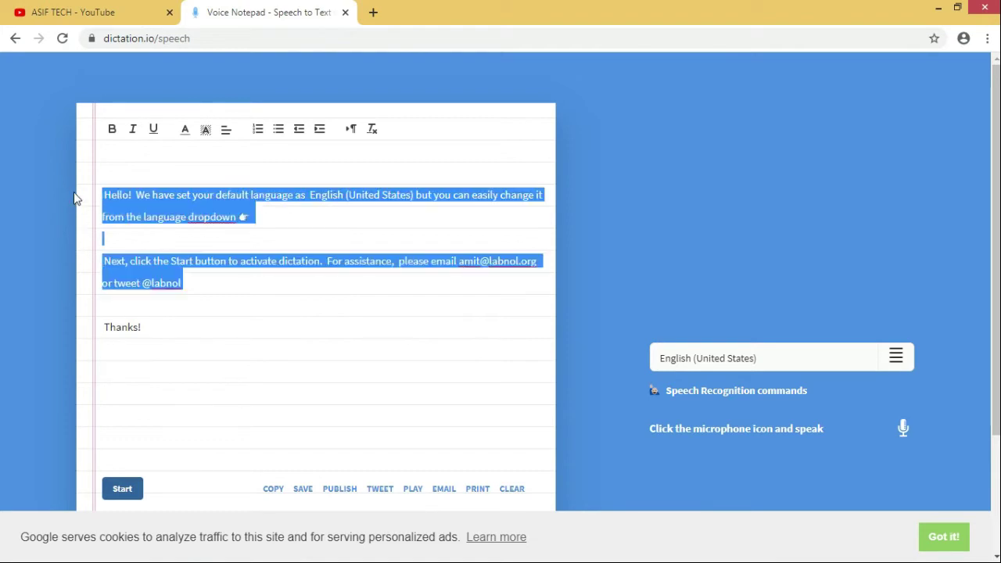
pyautogui.click(170, 327)
pyautogui.moveTo(145, 327); pyautogui.dragTo(89, 201)
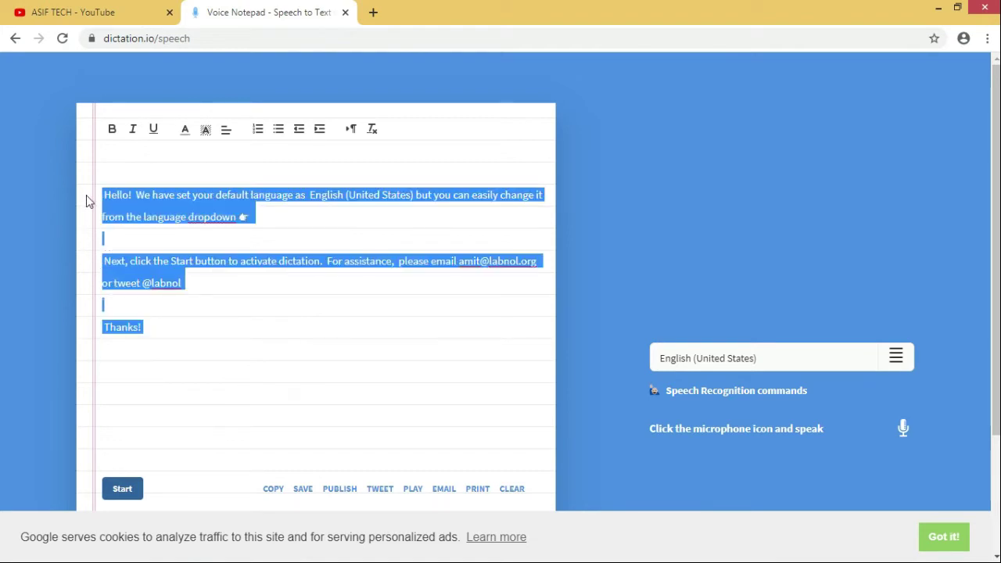
pyautogui.press('Delete')
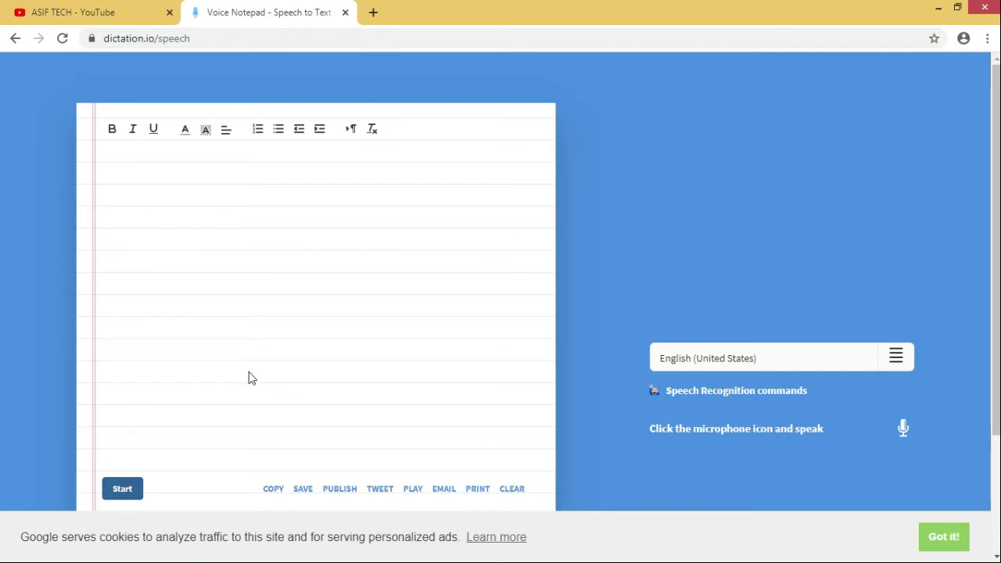
# Dictate a short English self-introduction with microphone access allowed, removing the stray word "cartoon", and stop the dictation.
pyautogui.click(131, 489)
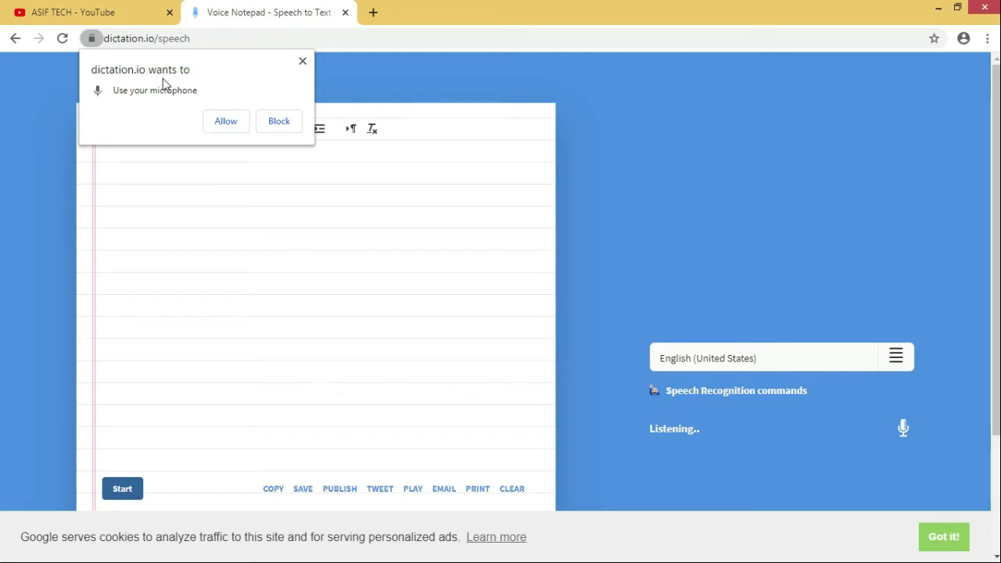
pyautogui.click(226, 123)
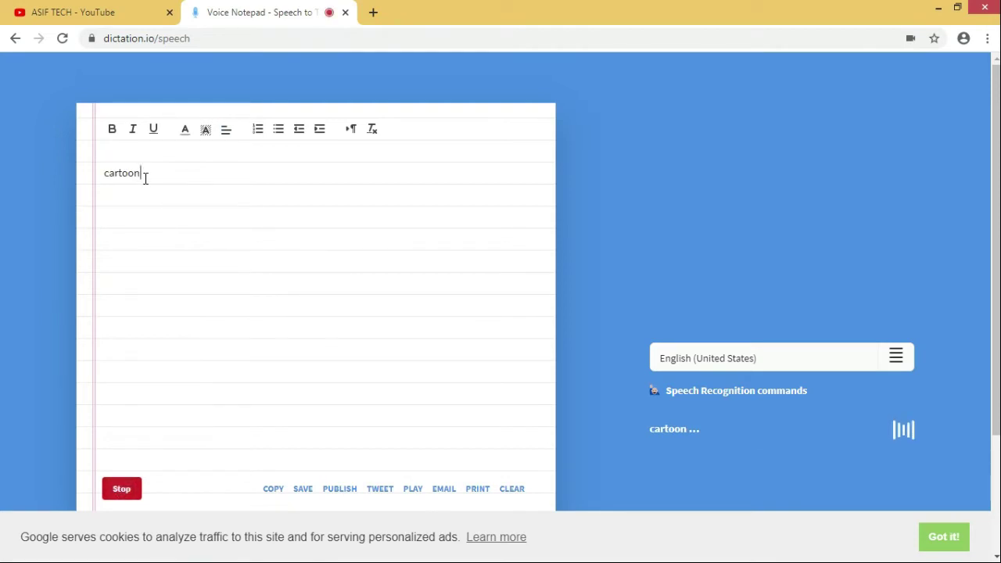
pyautogui.moveTo(145, 174); pyautogui.dragTo(54, 182)
pyautogui.press('BackSpace')
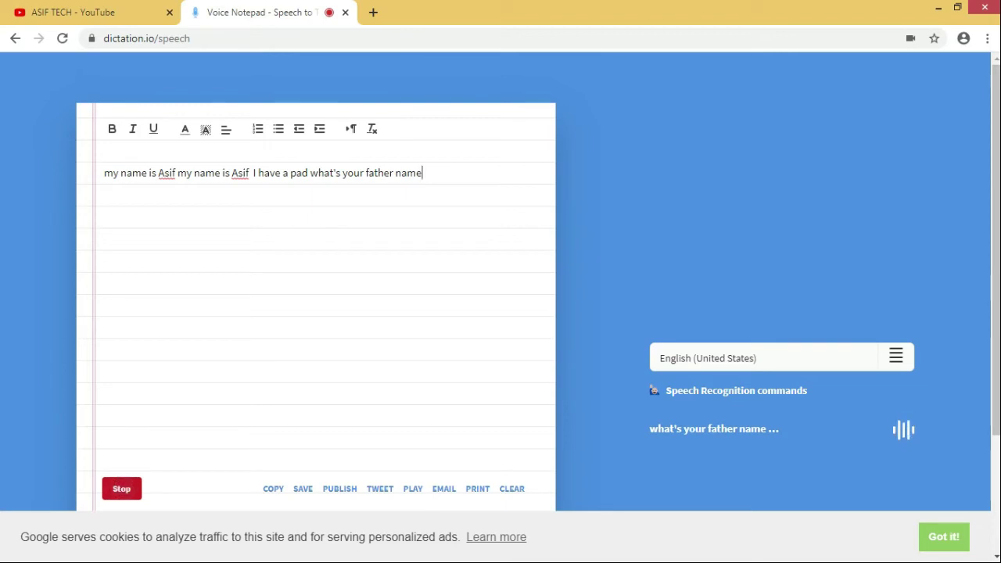
pyautogui.click(129, 489)
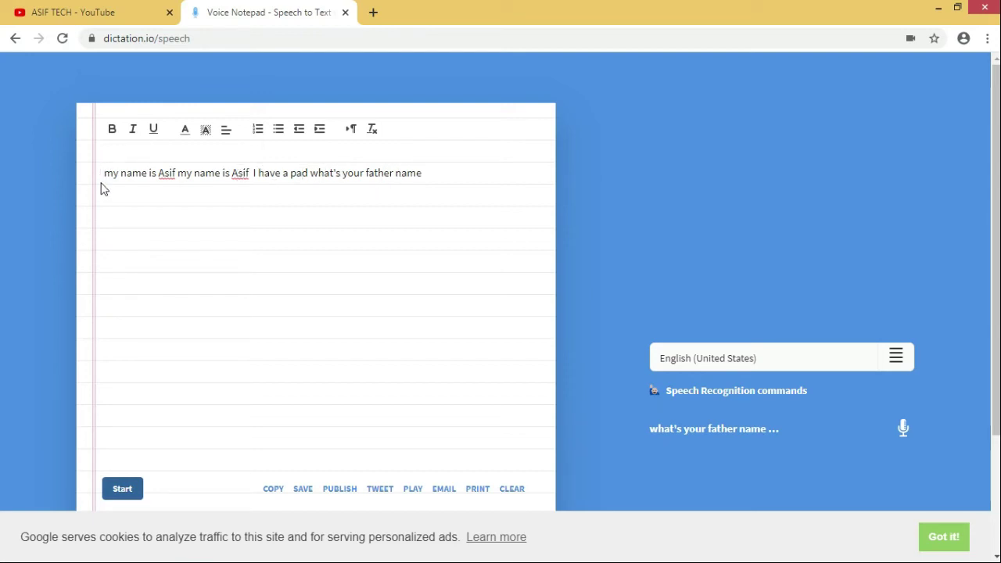
# Make the whole dictated line bold and copy it to the clipboard.
pyautogui.moveTo(107, 178); pyautogui.dragTo(431, 165)
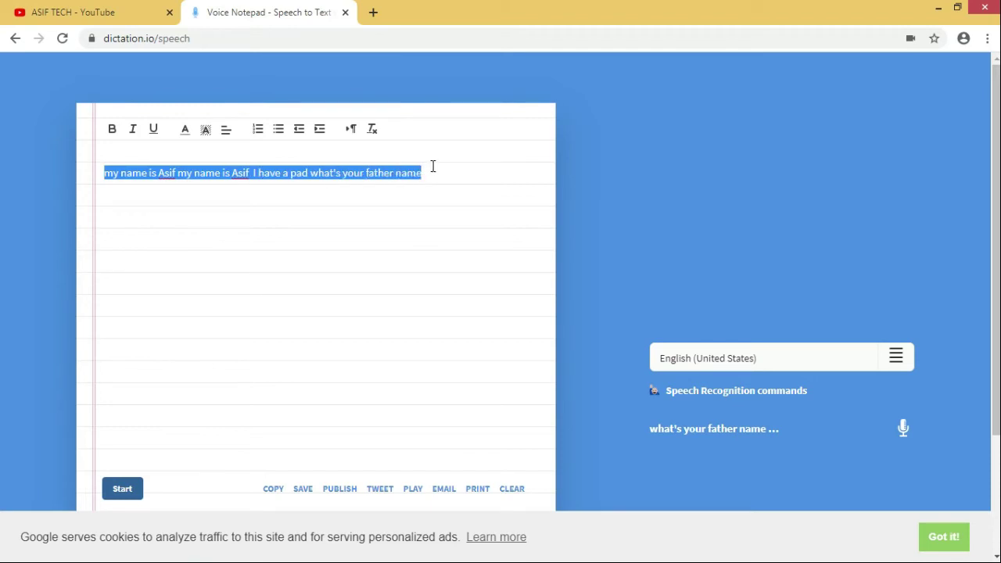
pyautogui.click(404, 198)
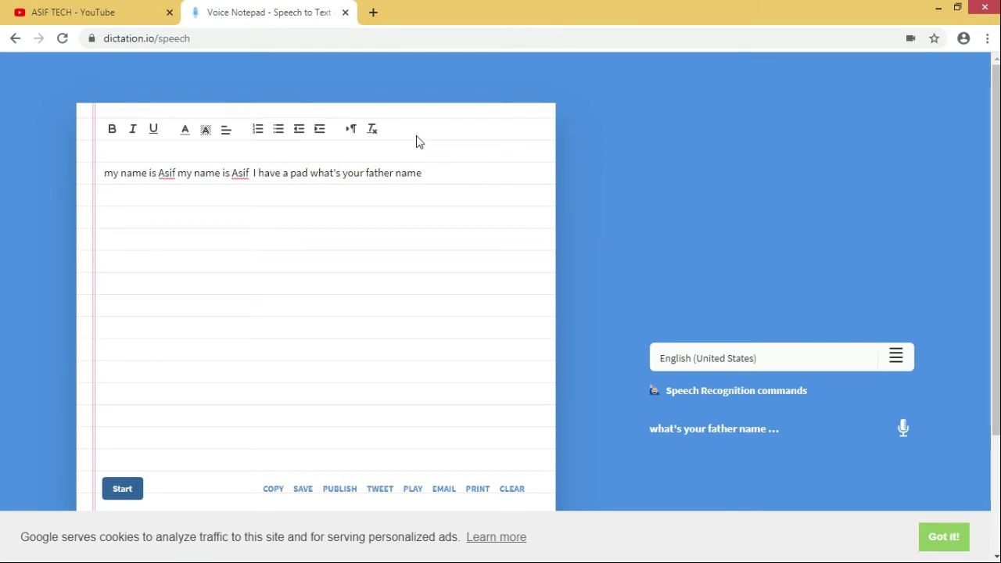
pyautogui.moveTo(427, 173); pyautogui.dragTo(74, 183)
pyautogui.hotkey('ctrl', 'c')
pyautogui.click(112, 130)
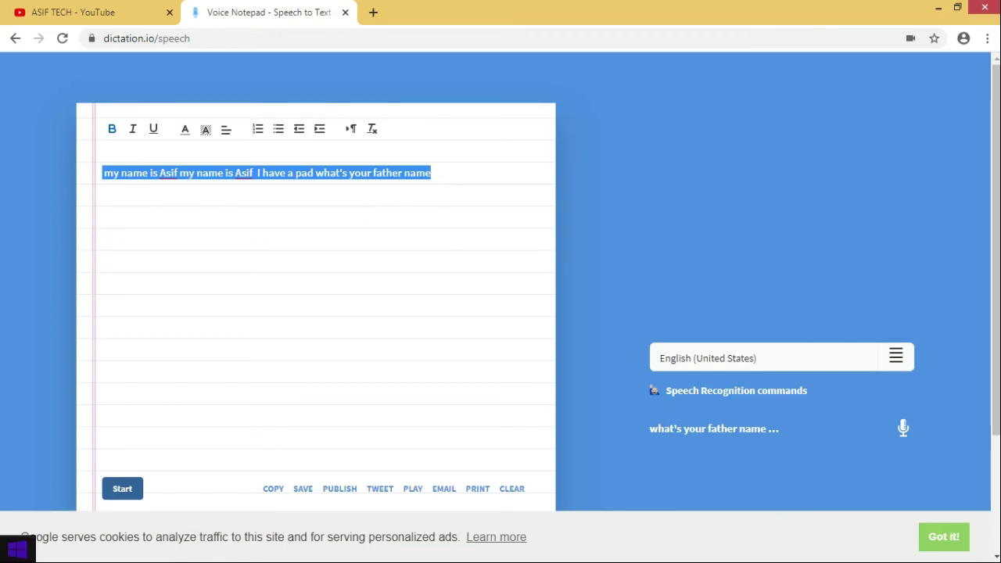
# Open Microsoft Word 2010 and paste the copied dictated line into the blank document.
pyautogui.click(17, 550)
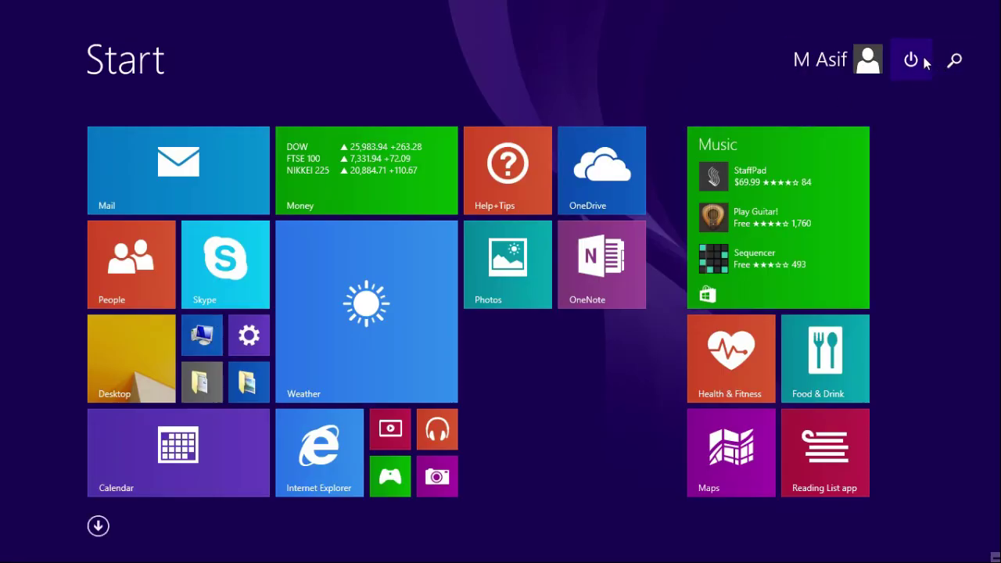
pyautogui.click(951, 64)
pyautogui.write('w')
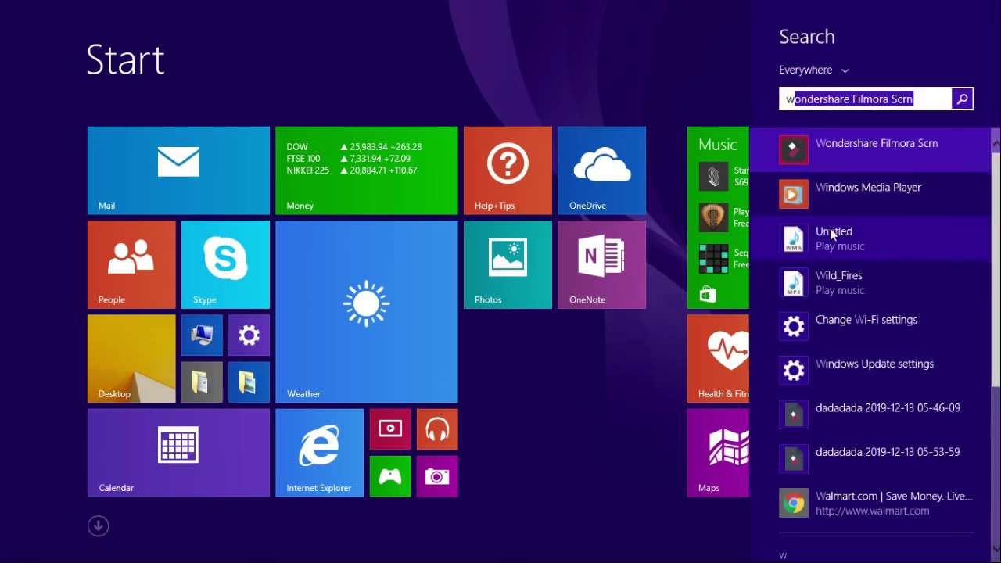
pyautogui.write('ord 2010')
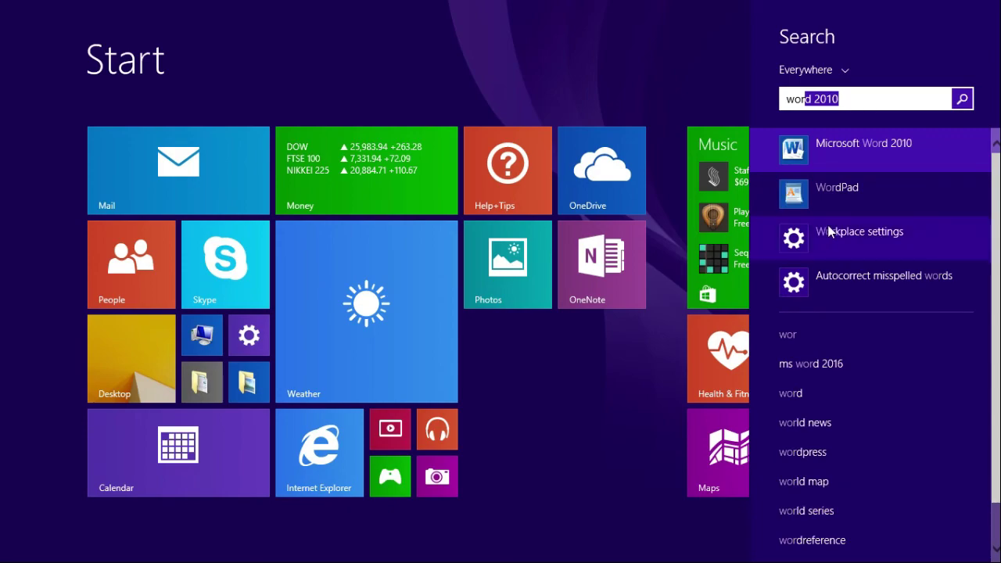
pyautogui.click(860, 149)
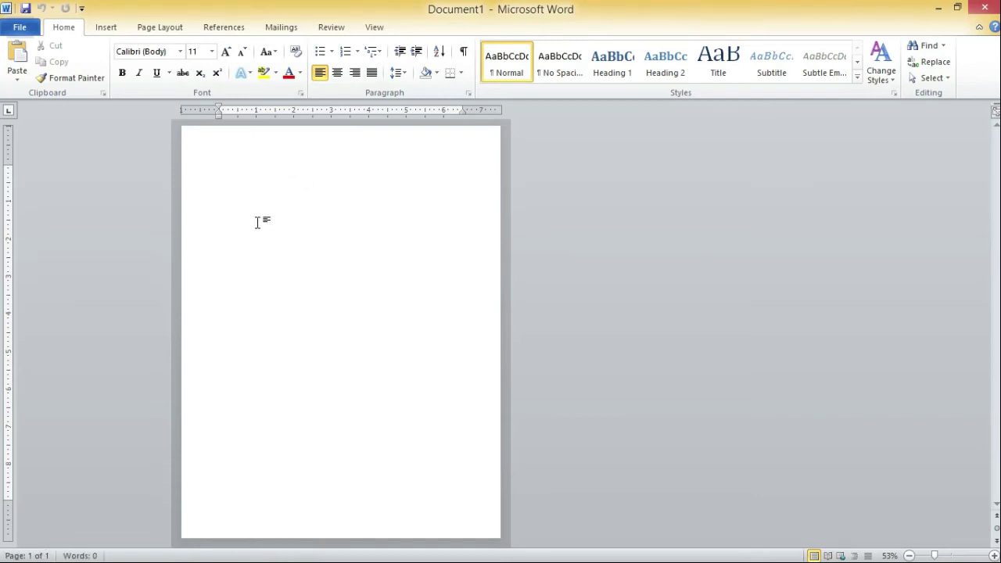
pyautogui.scroll(2, 256, 222)
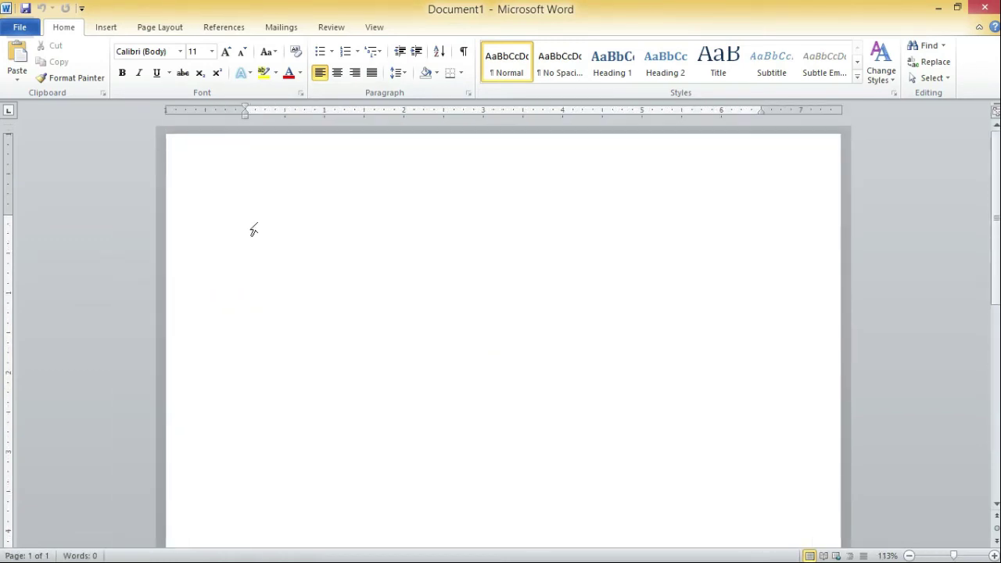
pyautogui.hotkey('ctrl', 'v')
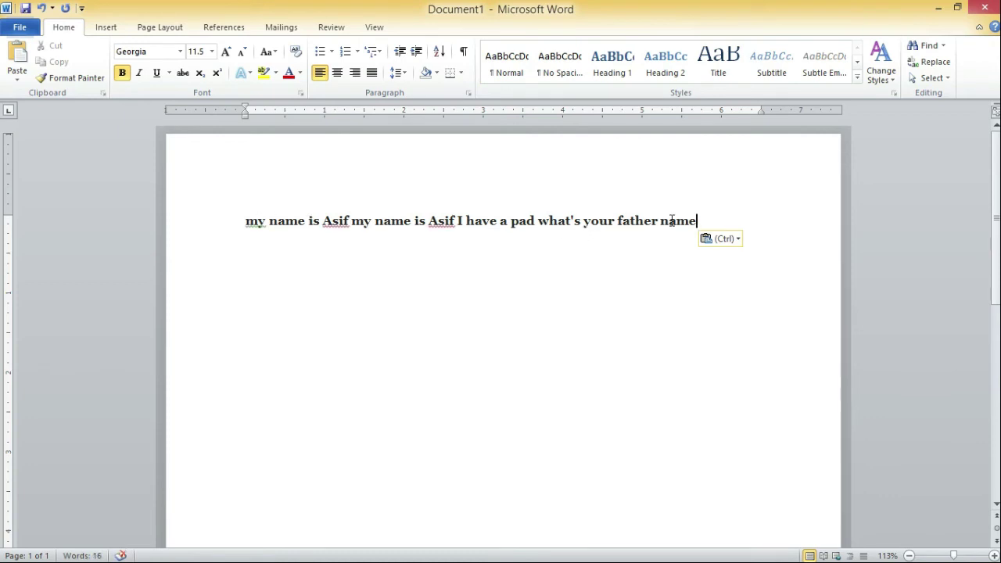
# Compare the pasted line in Word with the voice notepad in the browser, and return to the ASIF TECH YouTube channel page.
pyautogui.hotkey('alt', 'Tab')
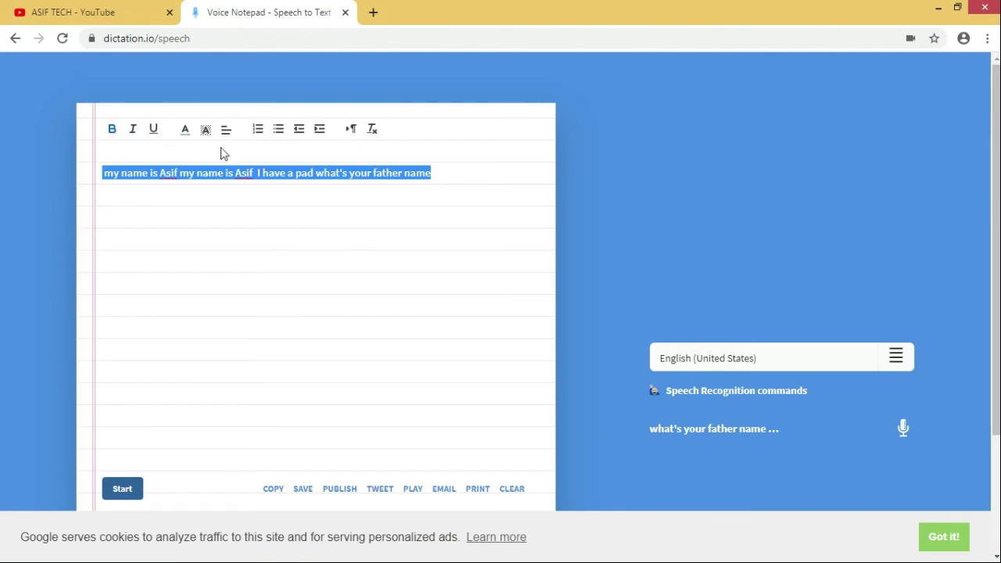
pyautogui.hotkey('alt', 'Tab')
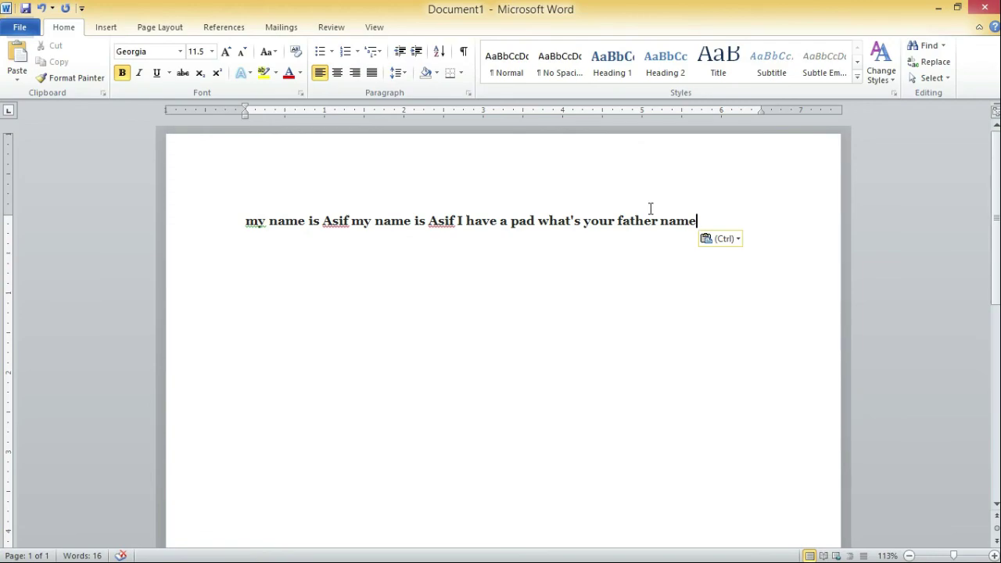
pyautogui.hotkey('alt', 'Tab')
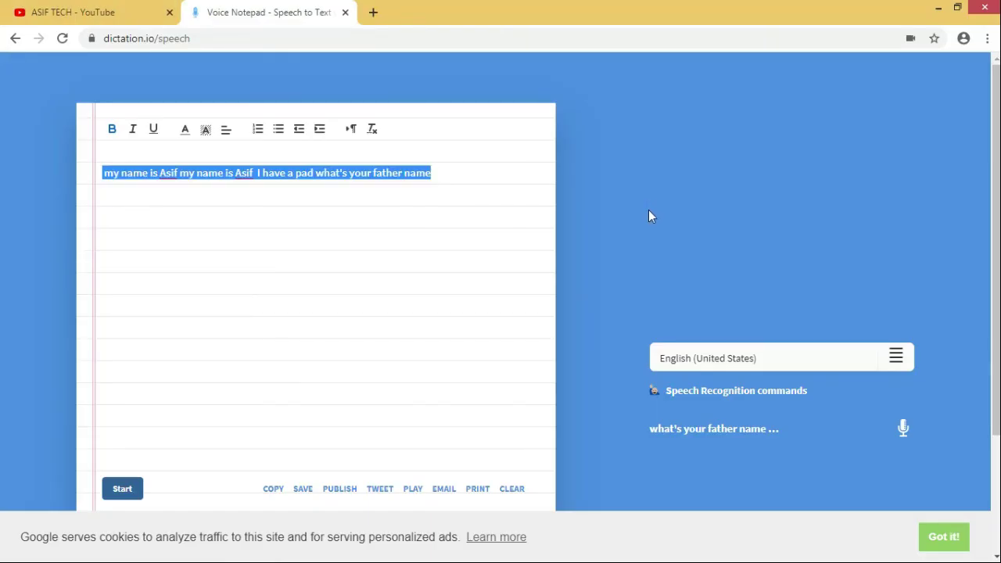
pyautogui.click(73, 9)
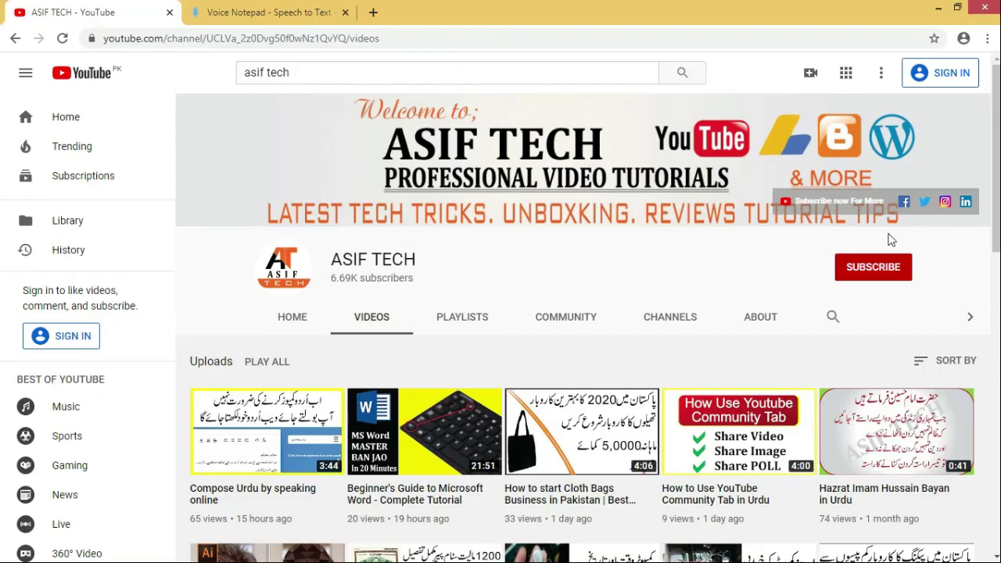